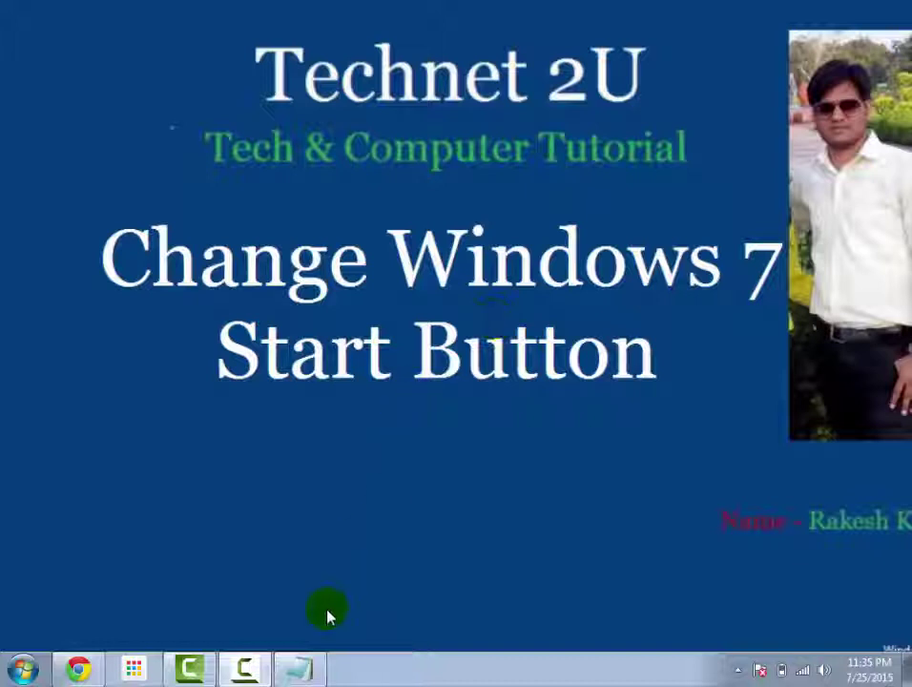
# - Open the Change Windows 7 Start Button notes and highlight the Create Restore Point item
pyautogui.click(298, 671)
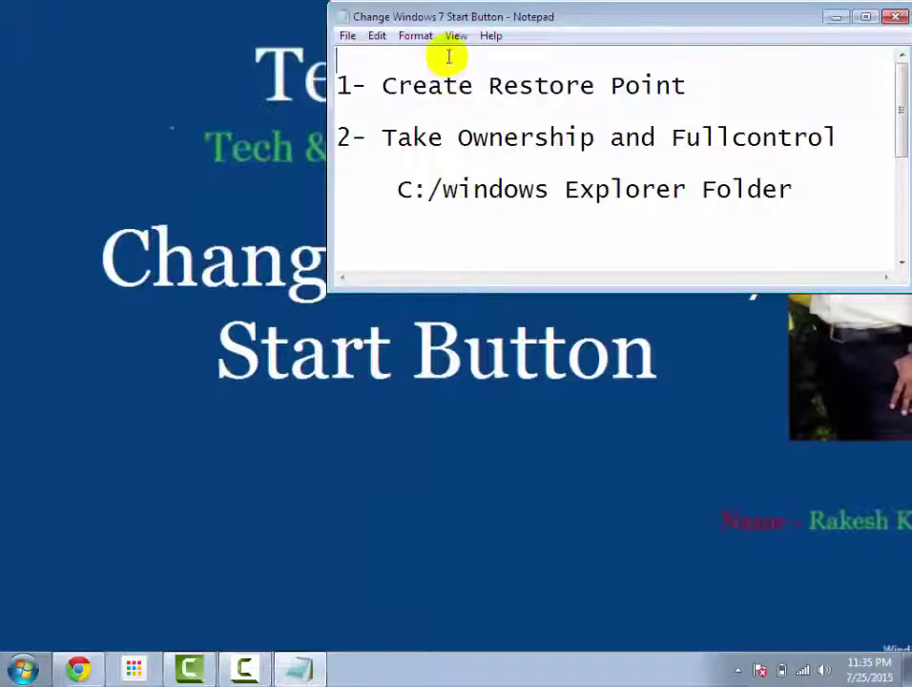
pyautogui.moveTo(380, 86); pyautogui.dragTo(711, 82)
pyautogui.click(710, 82)
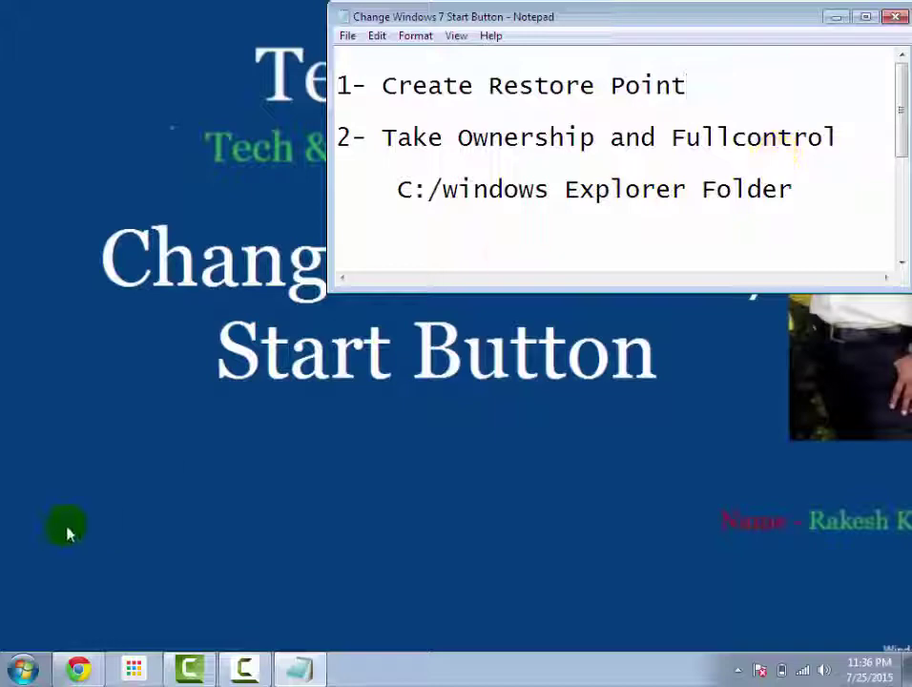
# - Browse to the Windows folder on Local Disk (C:) and select the explorer application
pyautogui.click(24, 665)
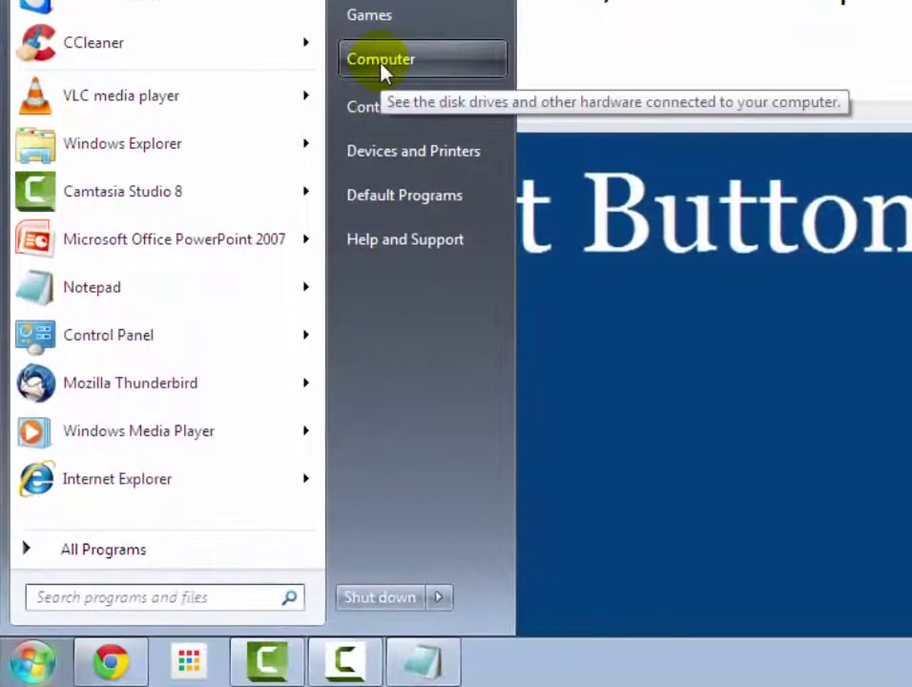
pyautogui.click(381, 63)
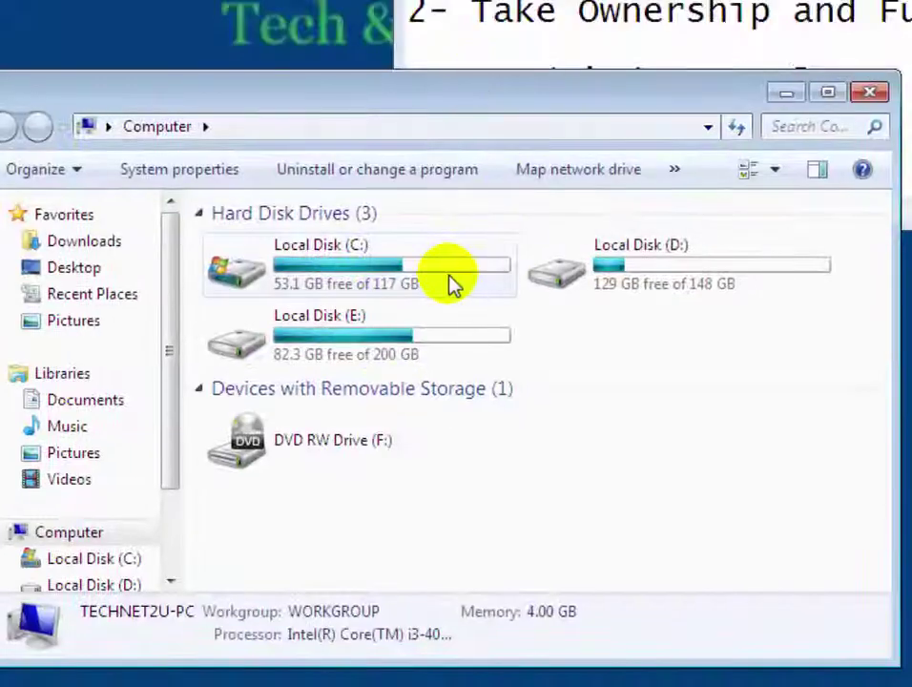
pyautogui.doubleClick(454, 281)
pyautogui.doubleClick(395, 480)
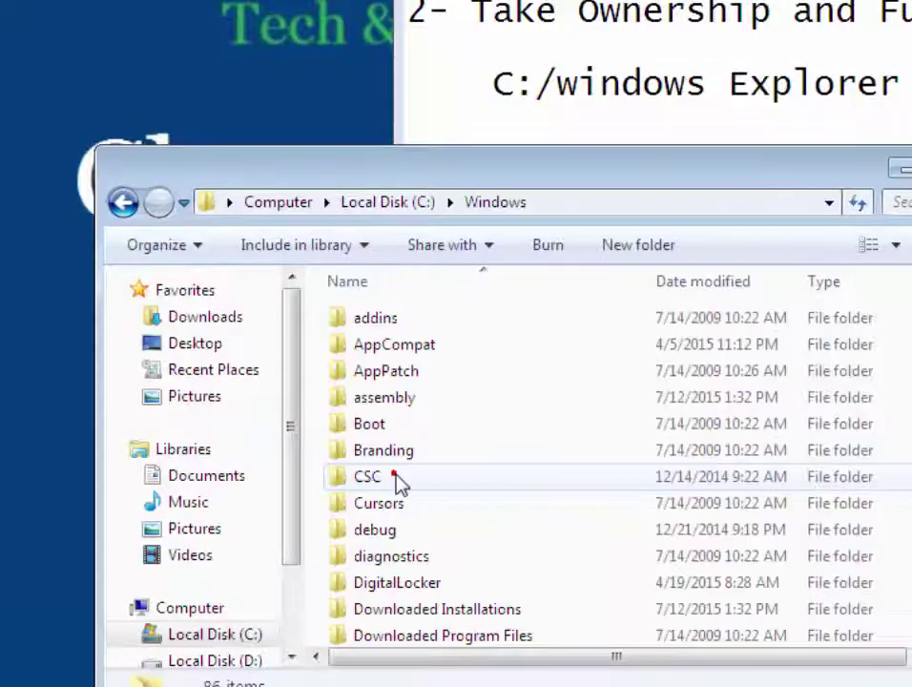
pyautogui.click(497, 402)
pyautogui.write('explorer')
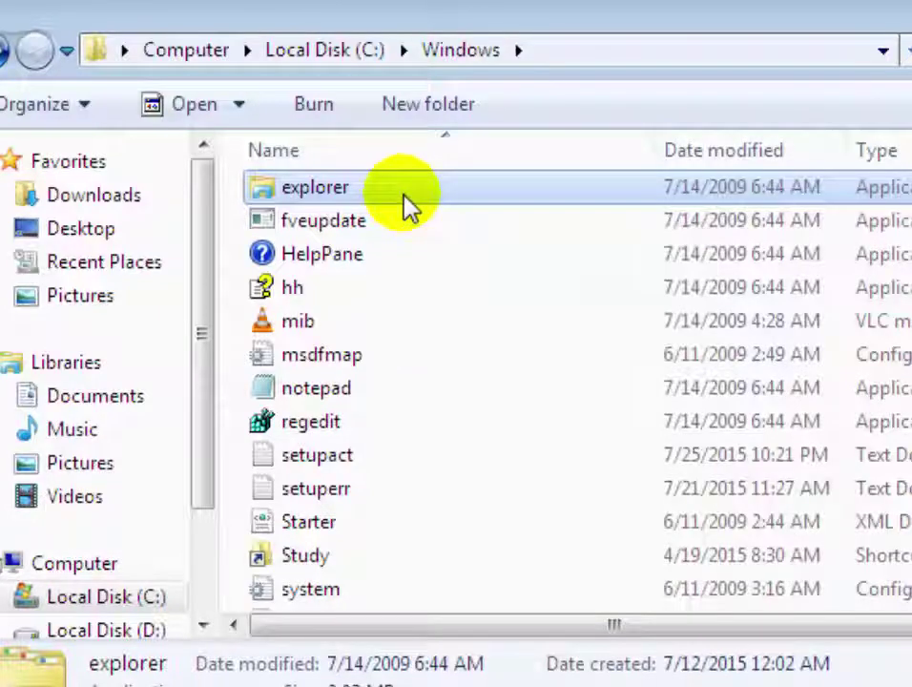
# - Open the security permissions of the explorer application for editing
pyautogui.rightClick(407, 203)
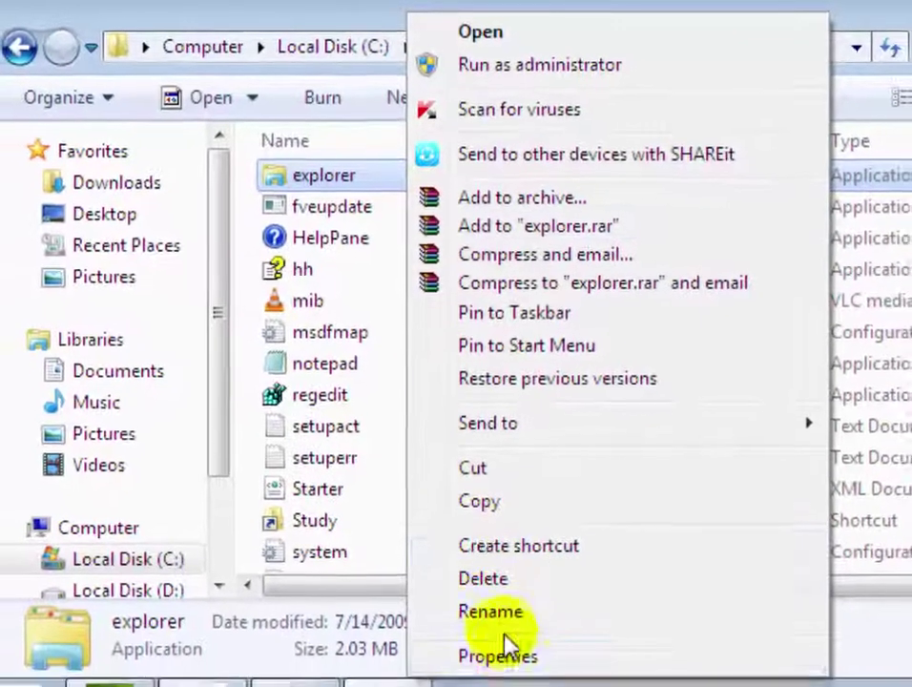
pyautogui.click(497, 683)
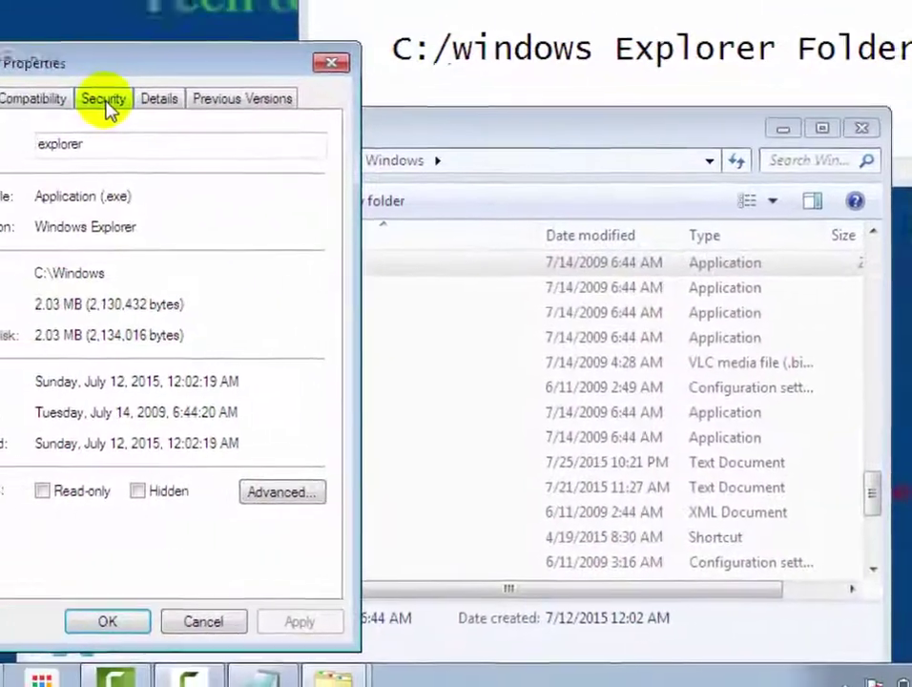
pyautogui.click(0, 66)
pyautogui.click(0, 209)
pyautogui.click(381, 327)
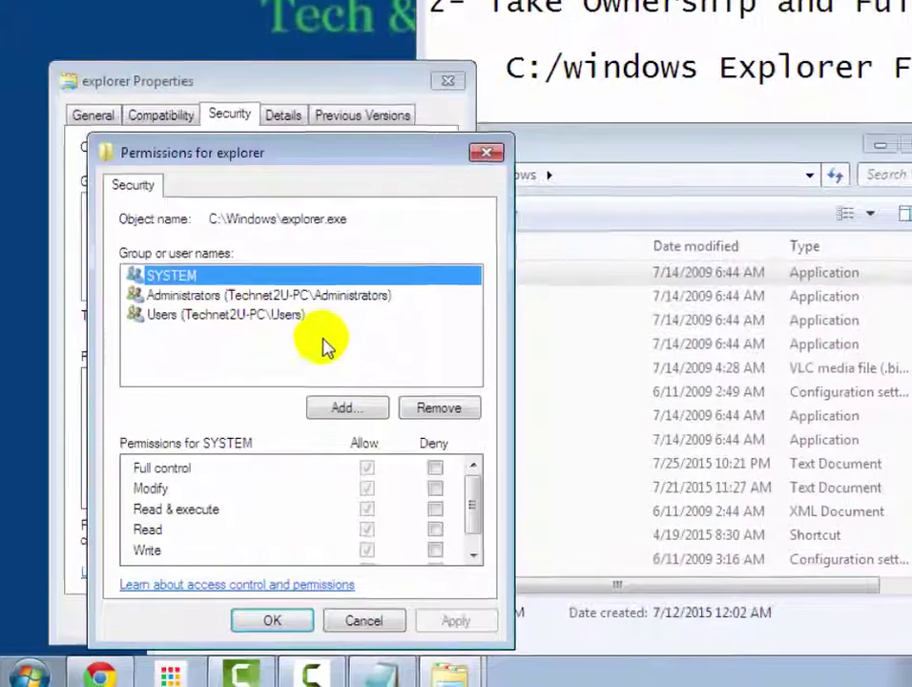
# - Allow the Users group Full control over explorer.exe, accepting the system permission change, and close the dialogs and folder window
pyautogui.click(320, 318)
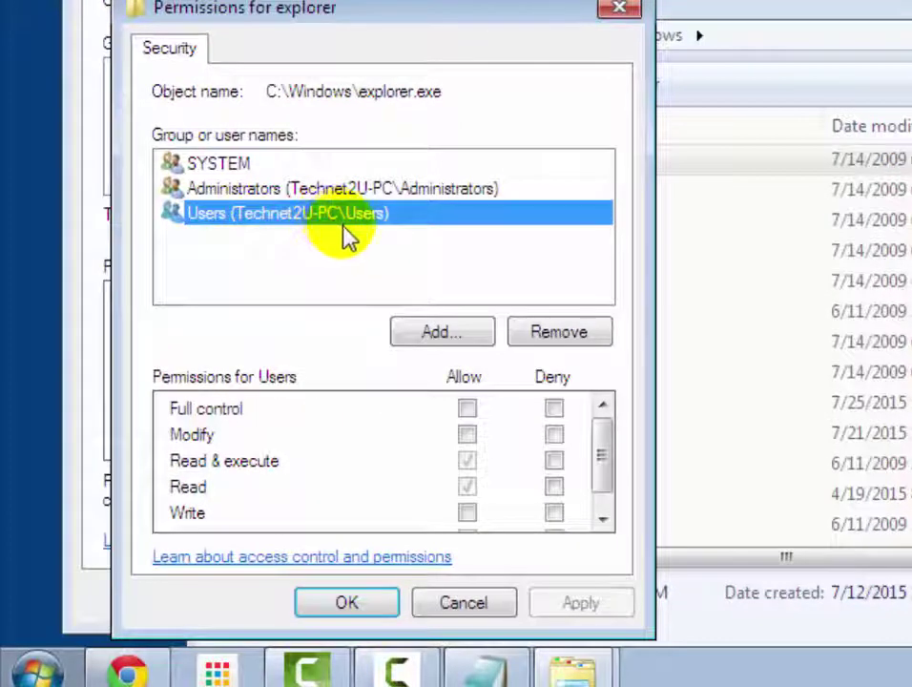
pyautogui.click(468, 412)
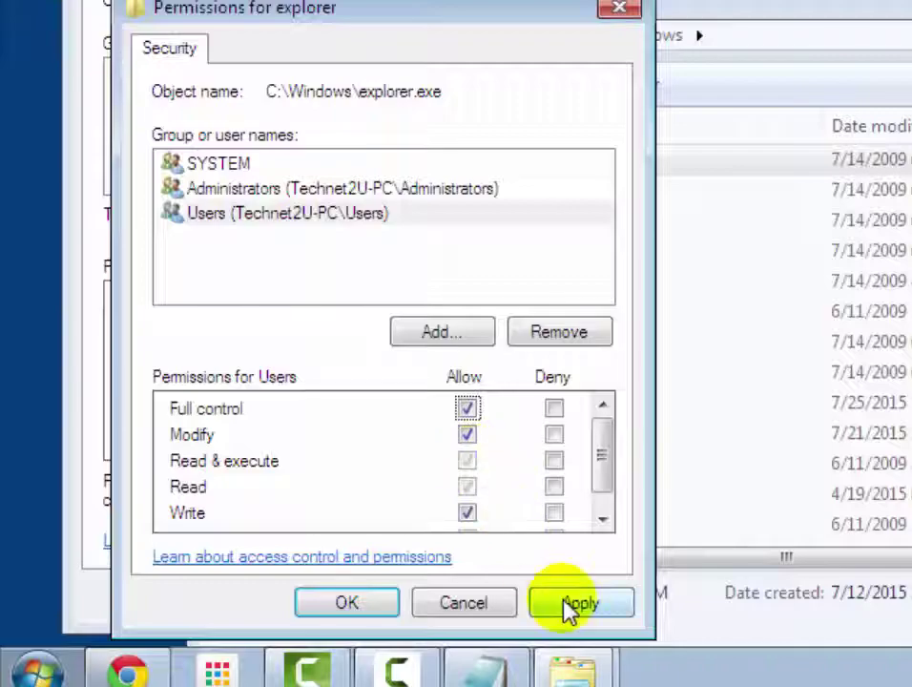
pyautogui.click(570, 605)
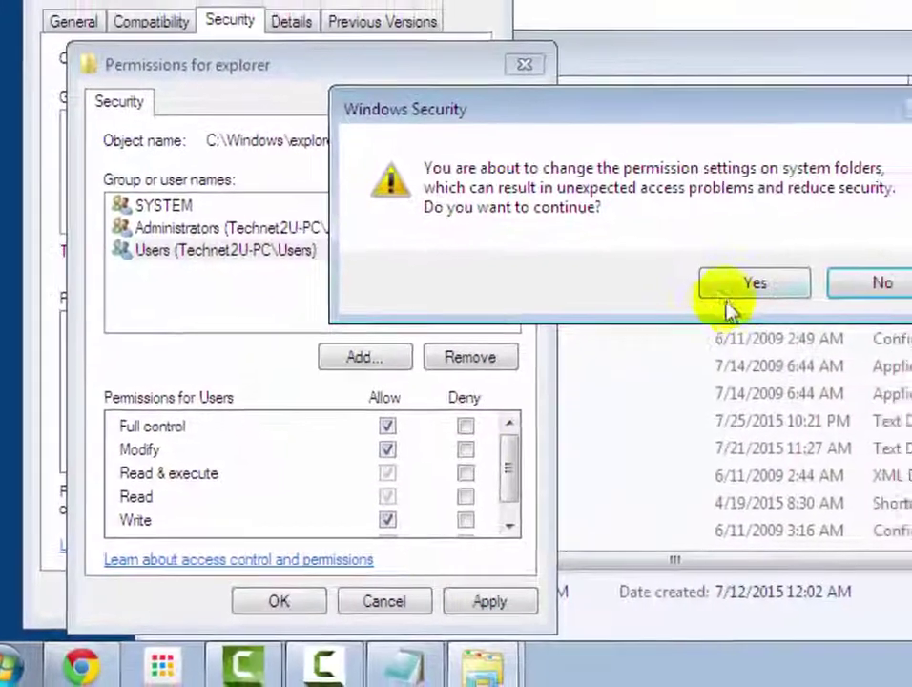
pyautogui.click(728, 308)
pyautogui.click(279, 601)
pyautogui.click(267, 582)
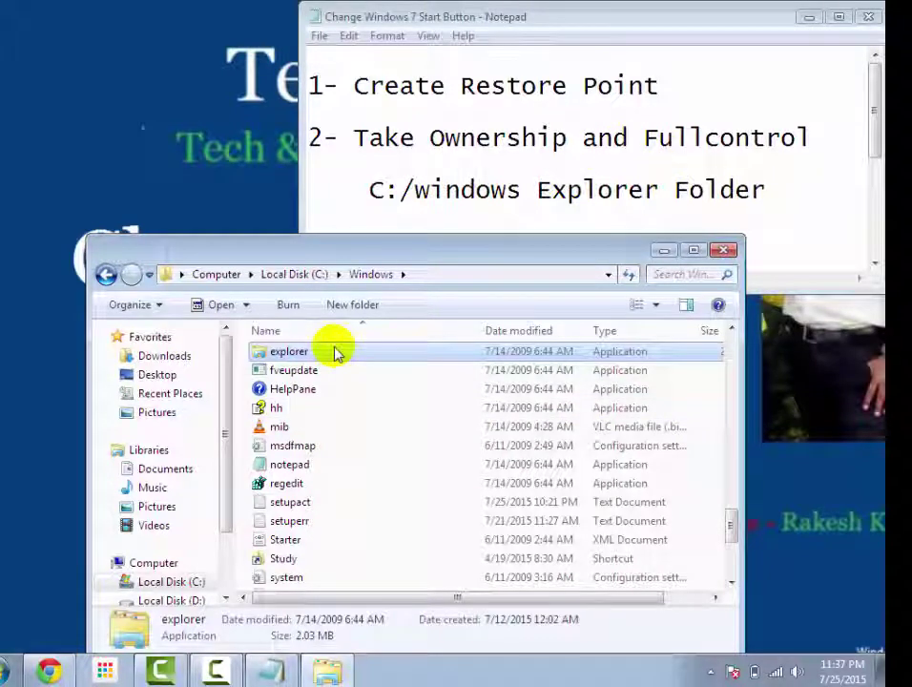
pyautogui.hotkey('alt', 'F4')
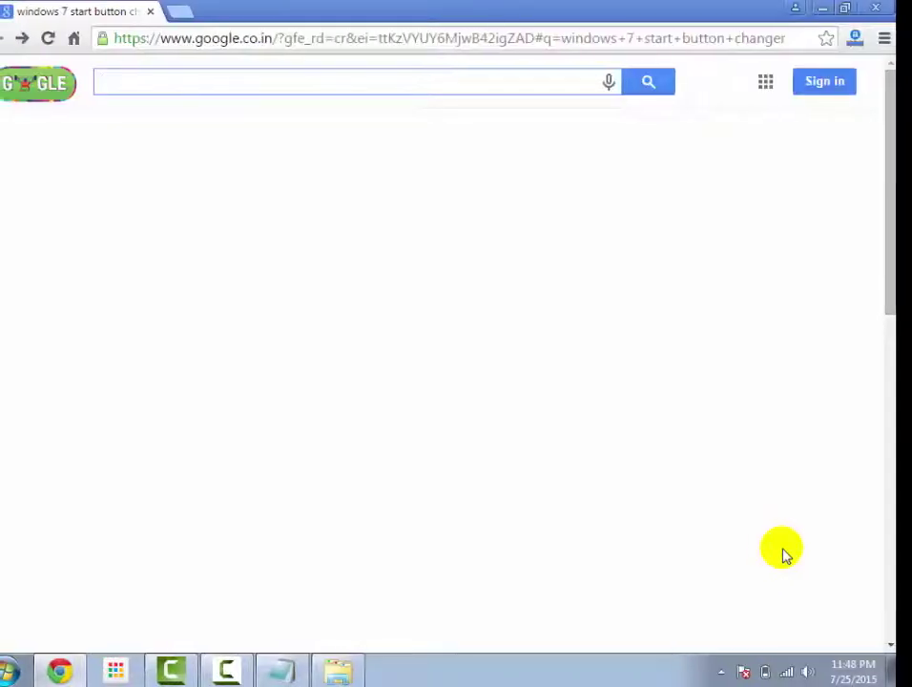
# - Search Google for "windows 7 start button changer"
pyautogui.write('win')
pyautogui.write('dows 7 s')
pyautogui.write('tart')
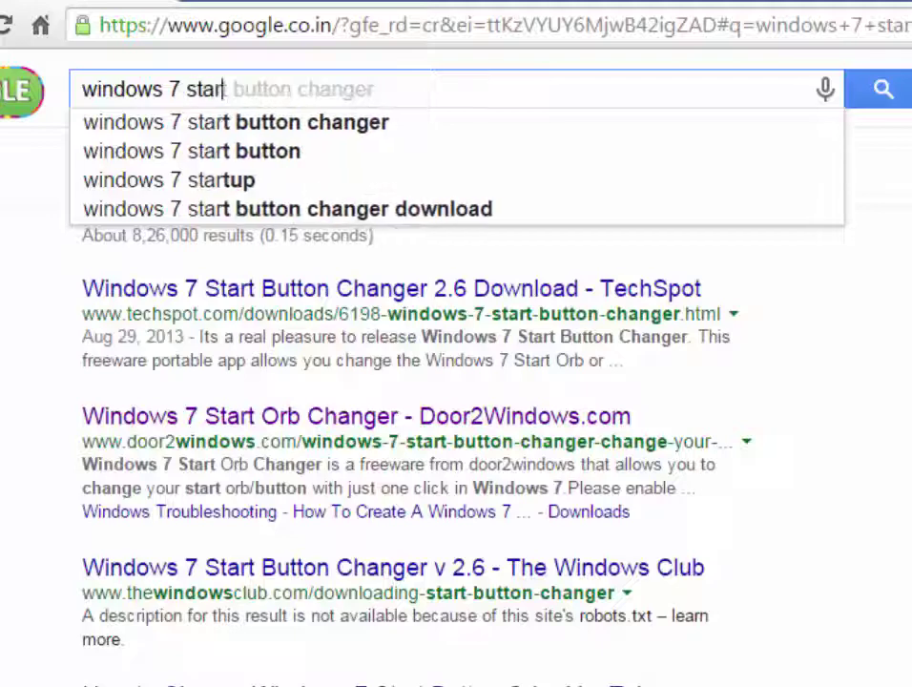
pyautogui.press('Down')
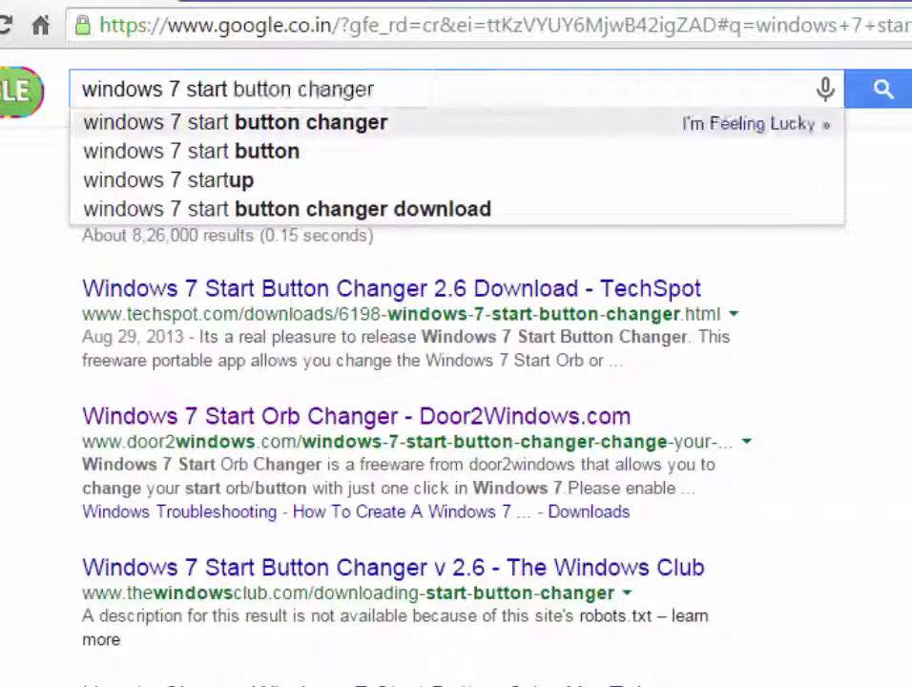
pyautogui.press('Return')
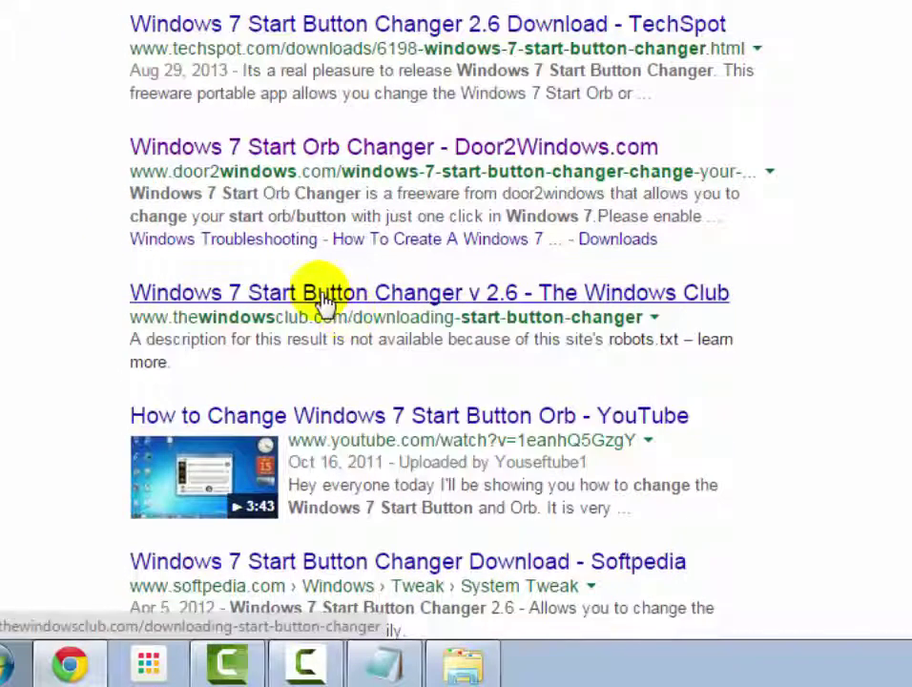
# - Download Windows 7 Start Button Changer v 2.6 from The Windows Club and show the downloaded zip in its folder
pyautogui.click(502, 300)
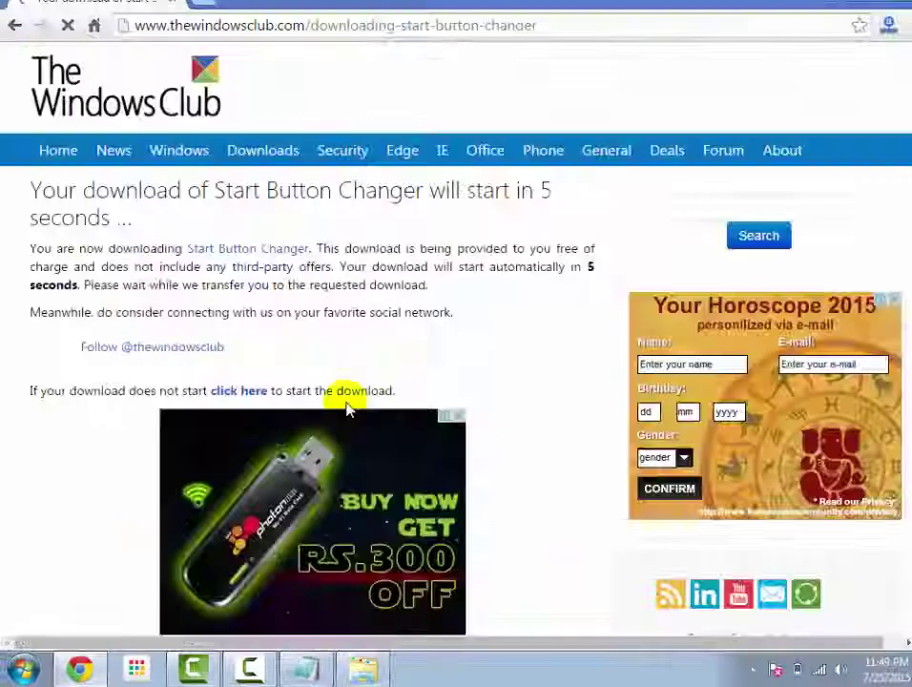
pyautogui.scroll(-1, 95, 195)
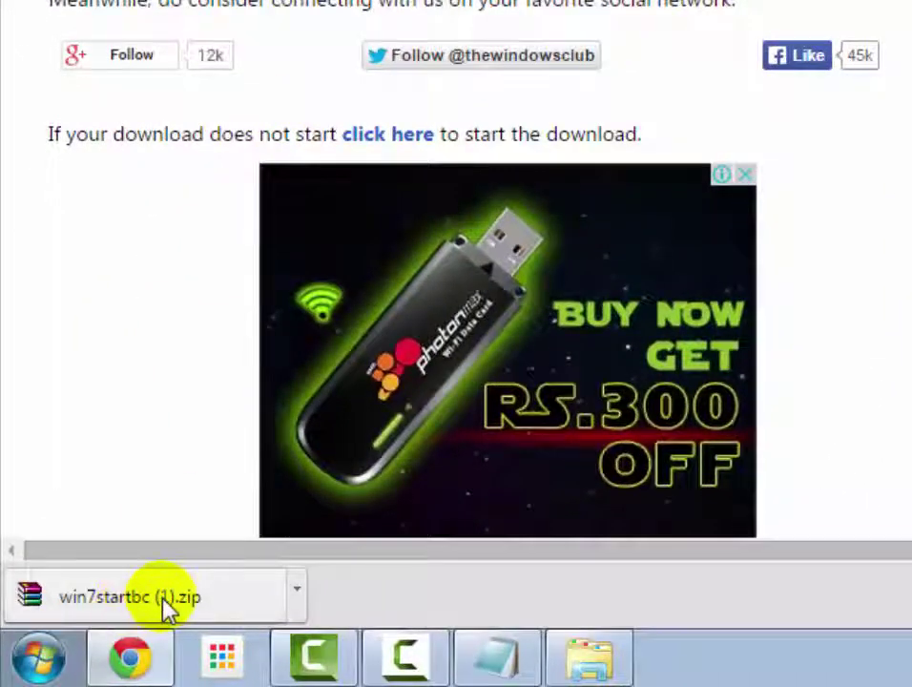
pyautogui.click(296, 591)
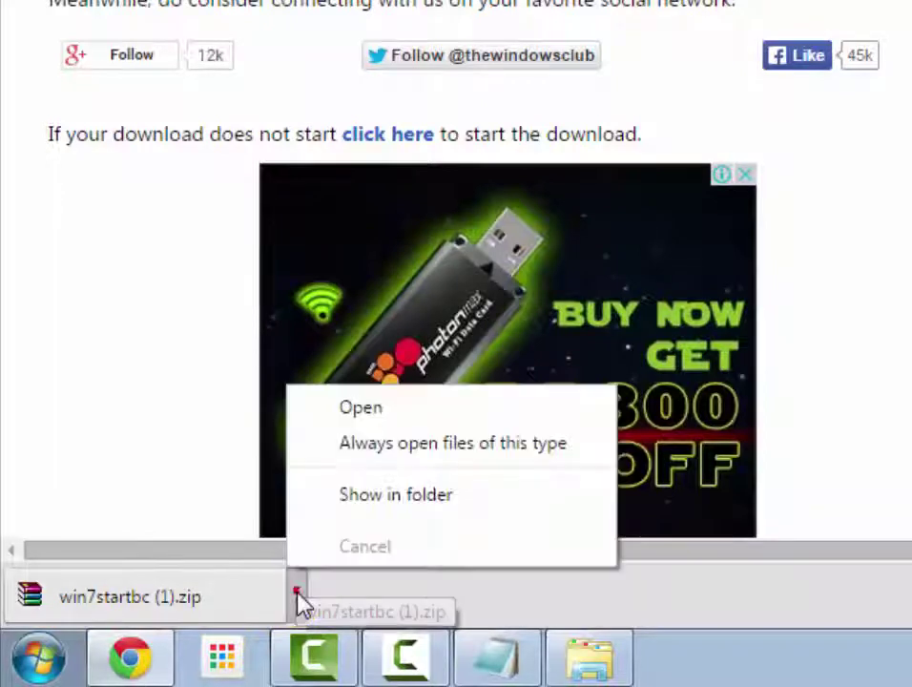
pyautogui.click(367, 495)
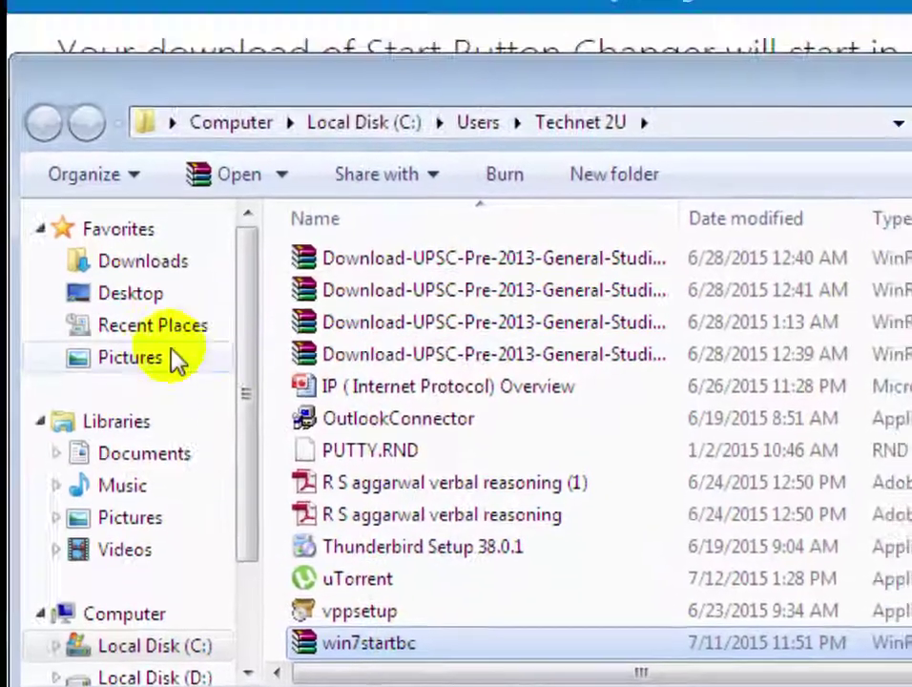
# - Paste the win7startbc archive into Local Disk (D:) and extract it there
pyautogui.click(158, 586)
pyautogui.hotkey('ctrl', 'v')
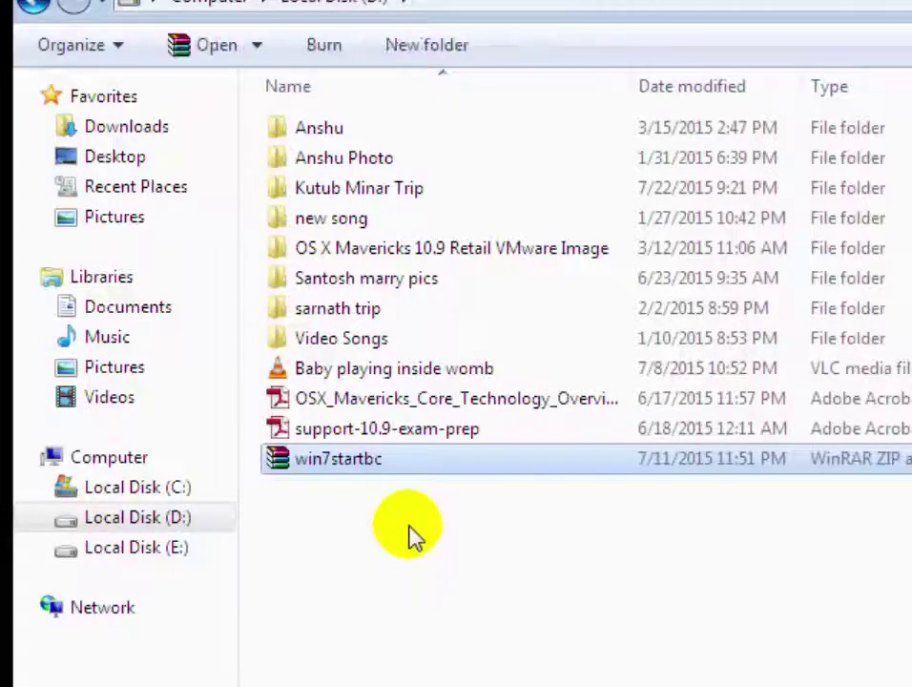
pyautogui.rightClick(412, 467)
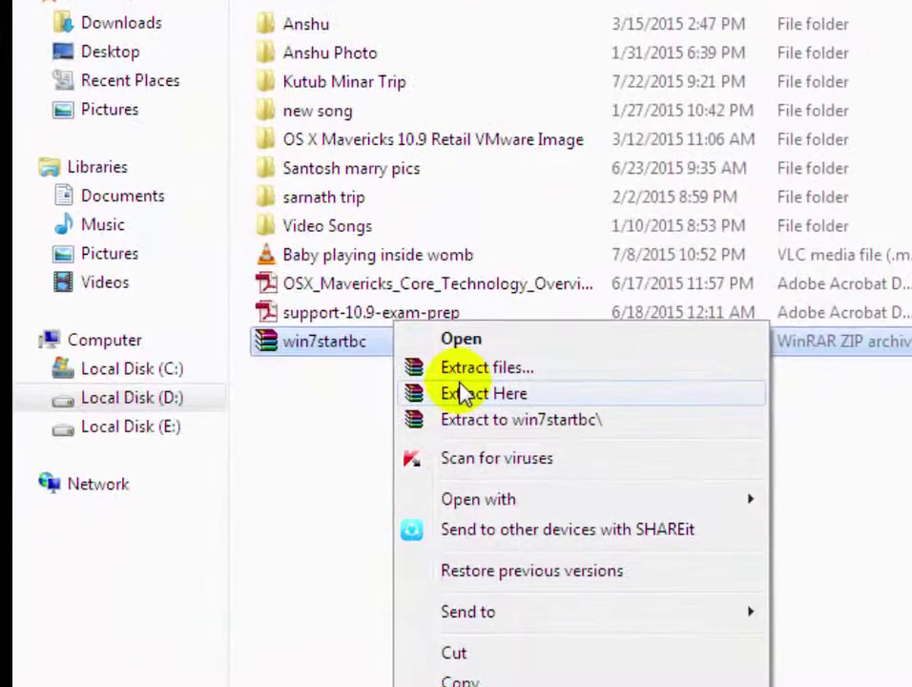
pyautogui.click(438, 408)
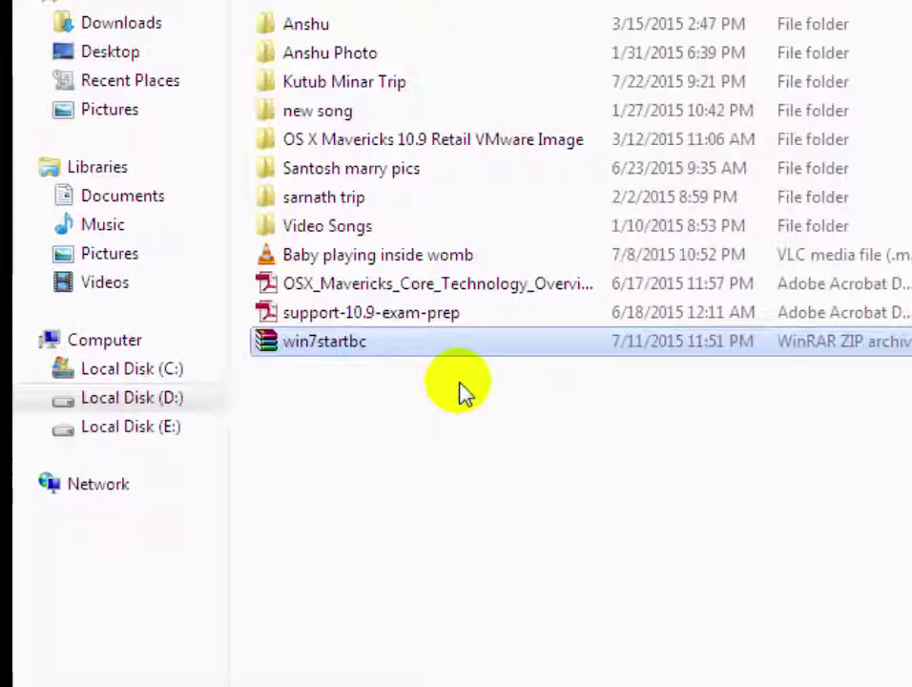
pyautogui.click(365, 372)
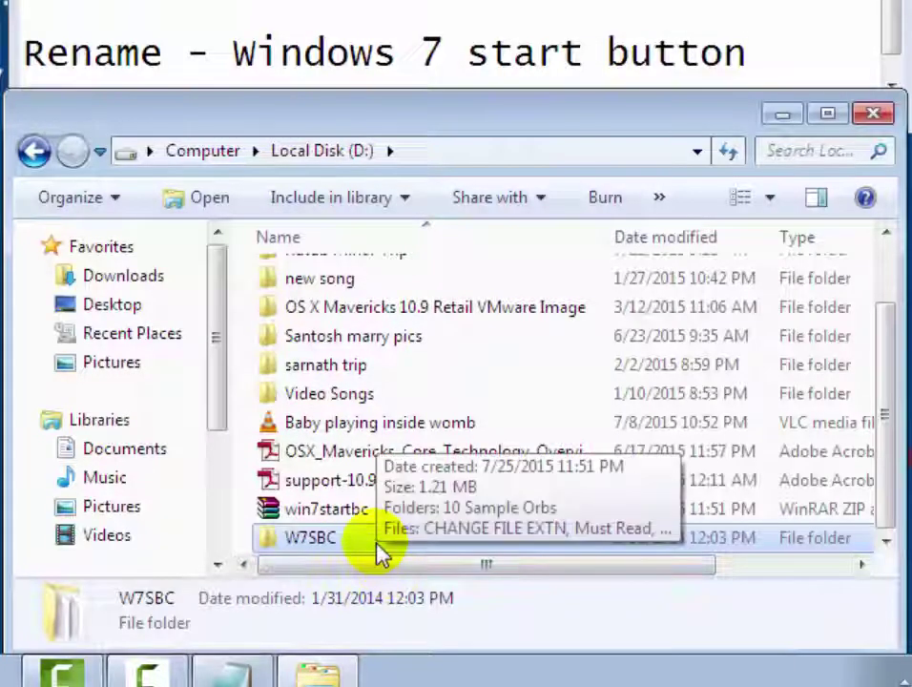
# - In the extracted W7SBC folder, change the Windows 7 Start Button Changer v 2.6 file extension to .exe and accept the extension change
pyautogui.click(351, 542)
pyautogui.click(384, 546)
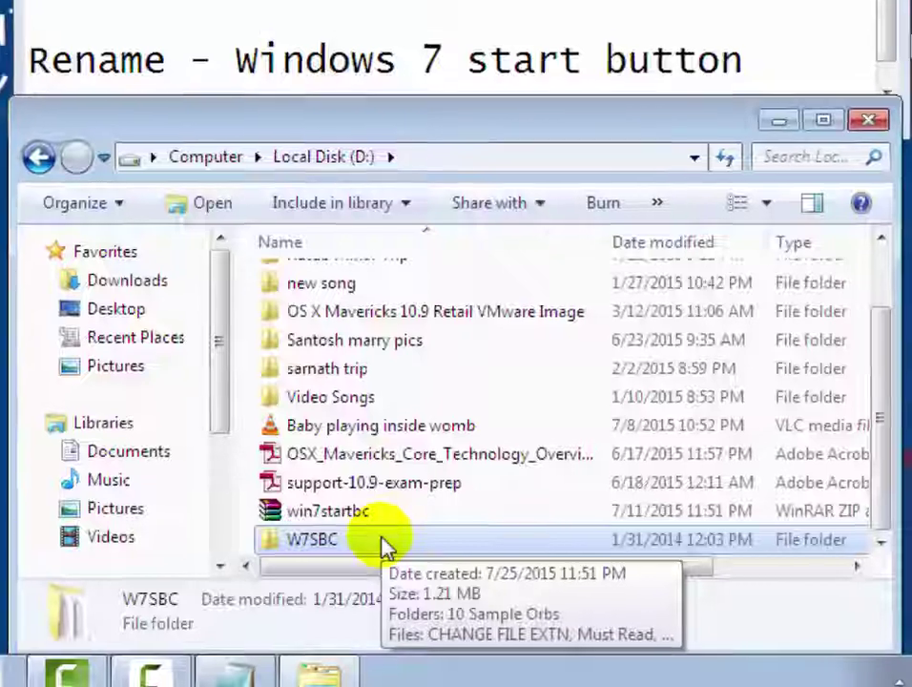
pyautogui.doubleClick(378, 537)
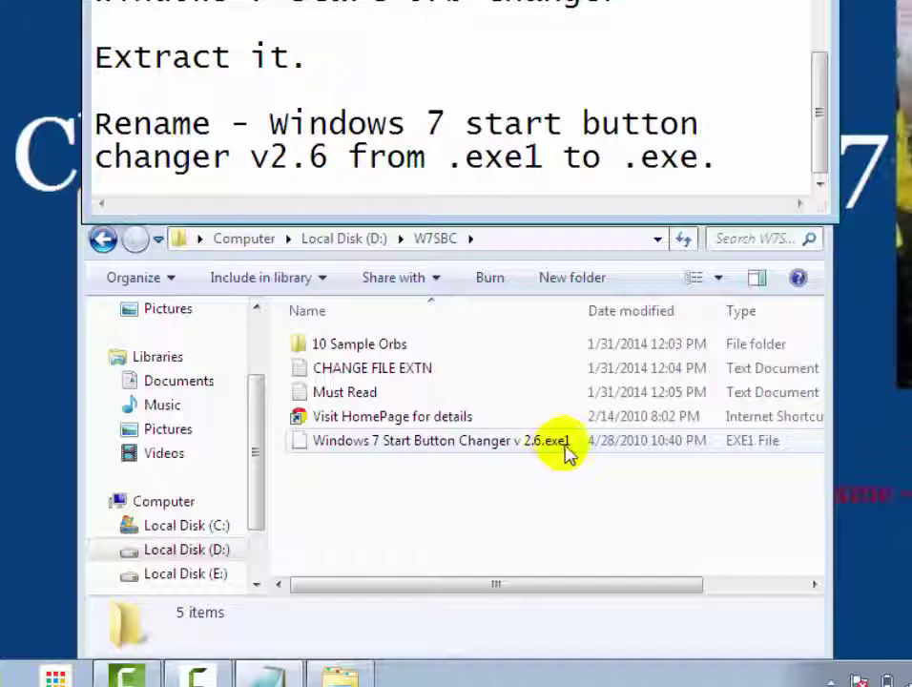
pyautogui.click(565, 444)
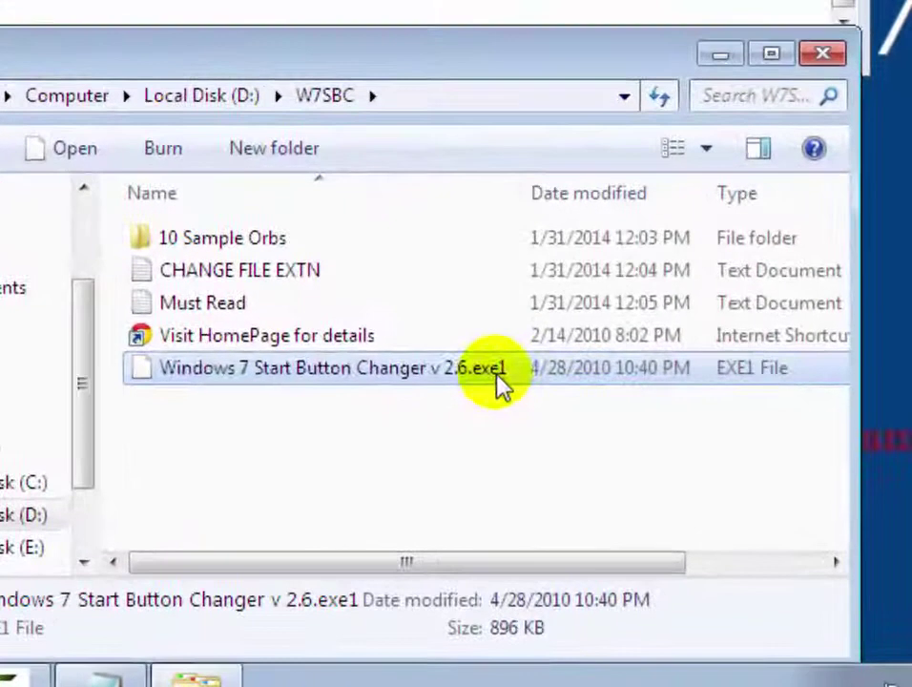
pyautogui.click(565, 445)
pyautogui.click(504, 369)
pyautogui.press('BackSpace')
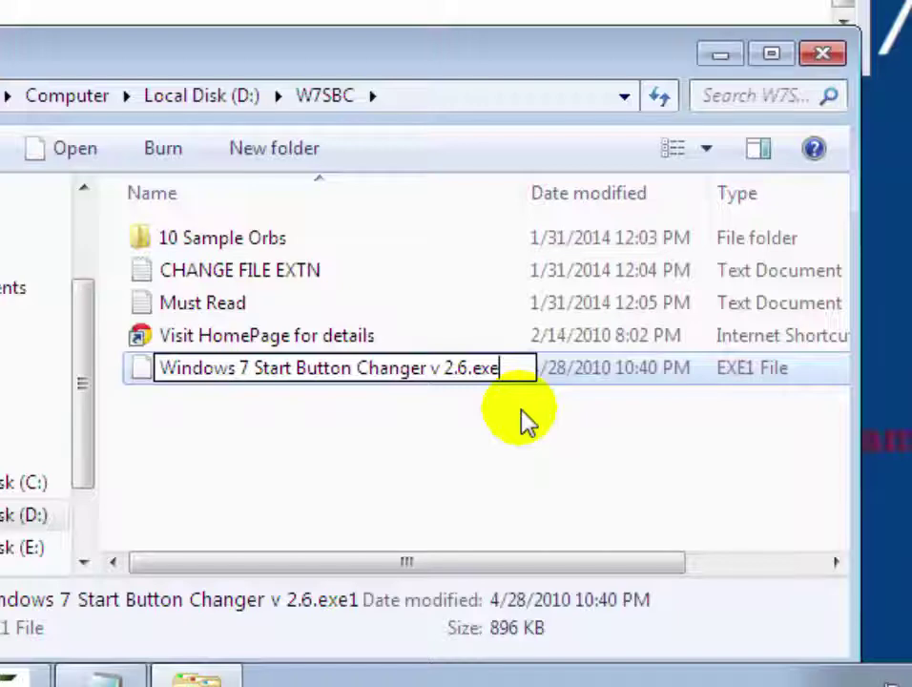
pyautogui.click(523, 414)
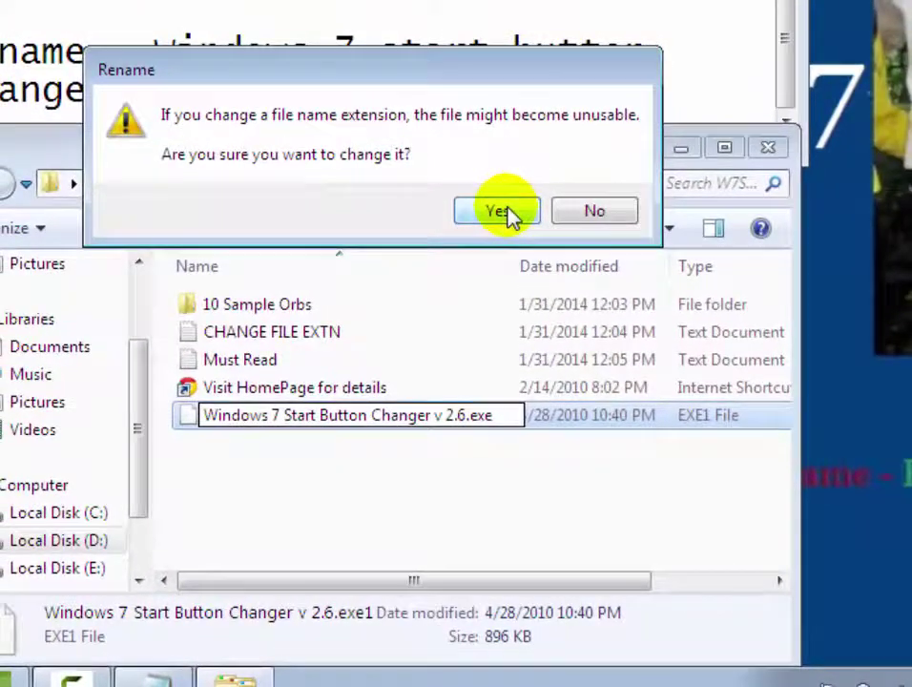
pyautogui.click(508, 212)
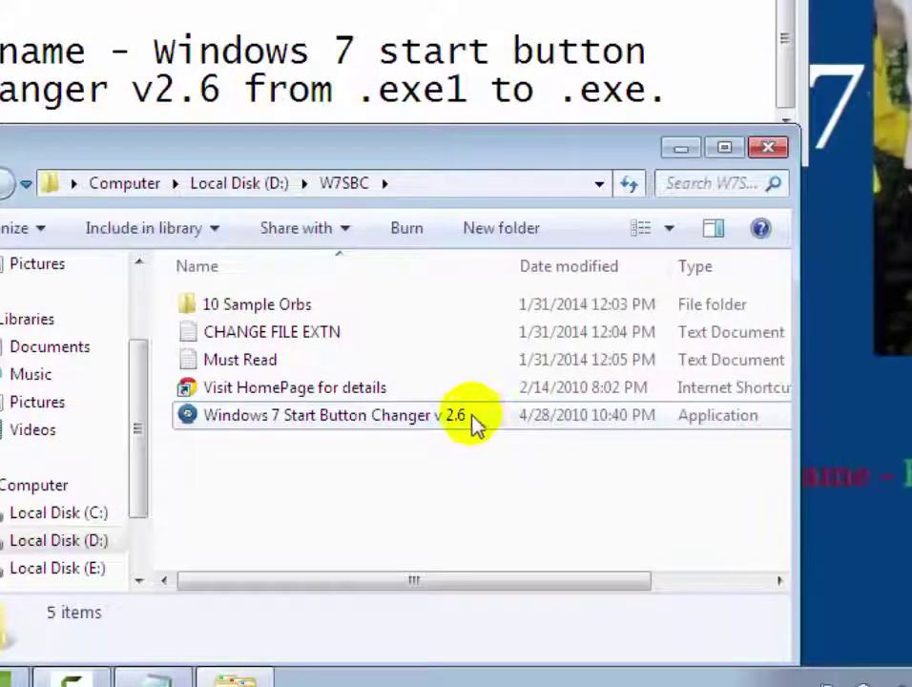
# - Check the renamed changer application, view the start orb images in the 10 Sample Orbs folder, and return to the W7SBC folder
pyautogui.moveTo(462, 419)
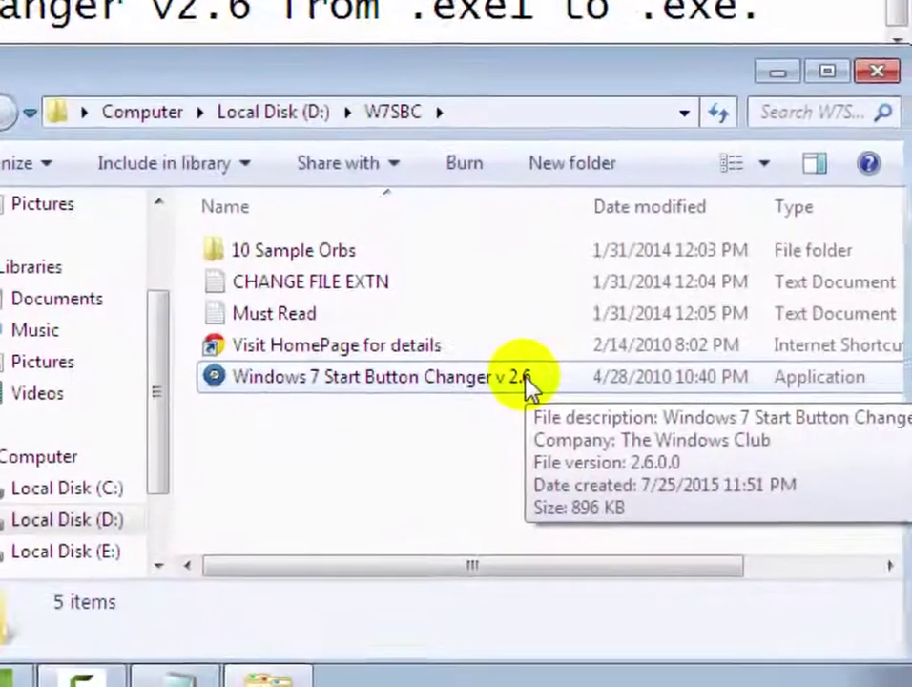
pyautogui.click(462, 420)
pyautogui.click(434, 444)
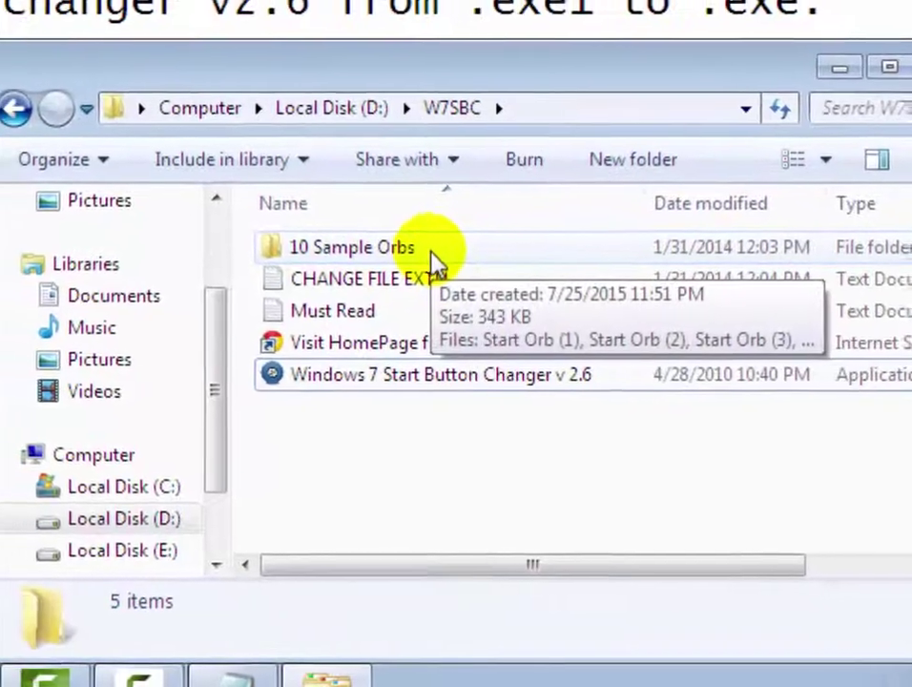
pyautogui.doubleClick(386, 246)
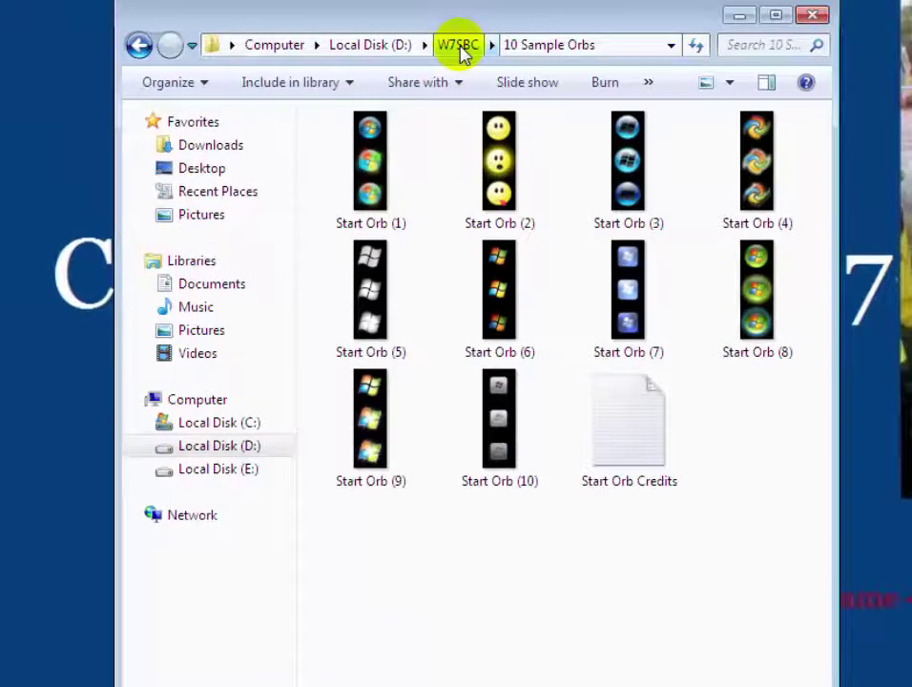
pyautogui.click(458, 45)
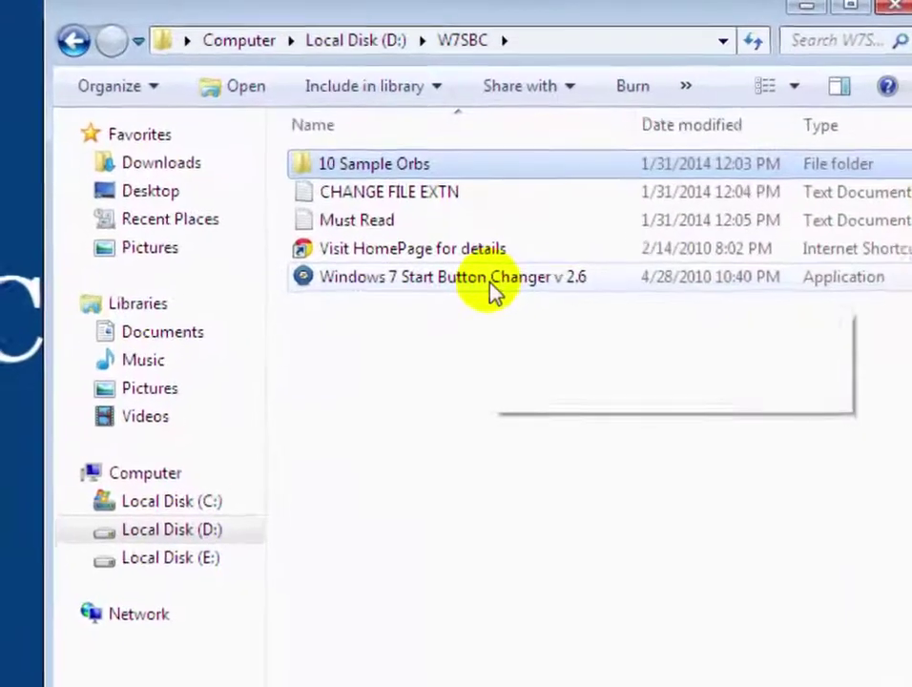
# - Run the Windows 7 Start Button Changer v 2.6 application from the W7SBC folder as administrator and reposition its window
pyautogui.moveTo(449, 238)
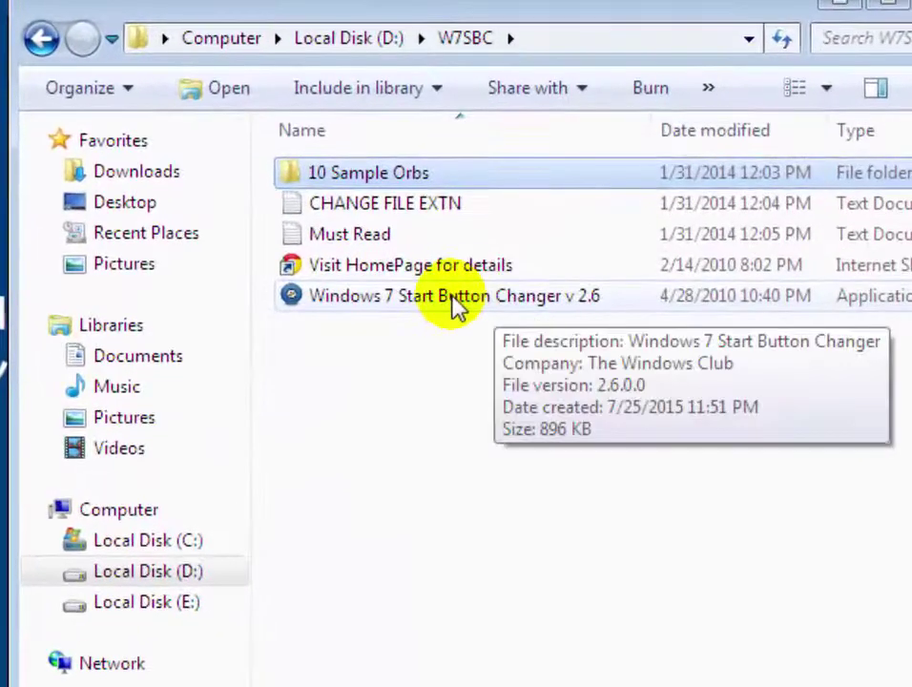
pyautogui.rightClick(515, 304)
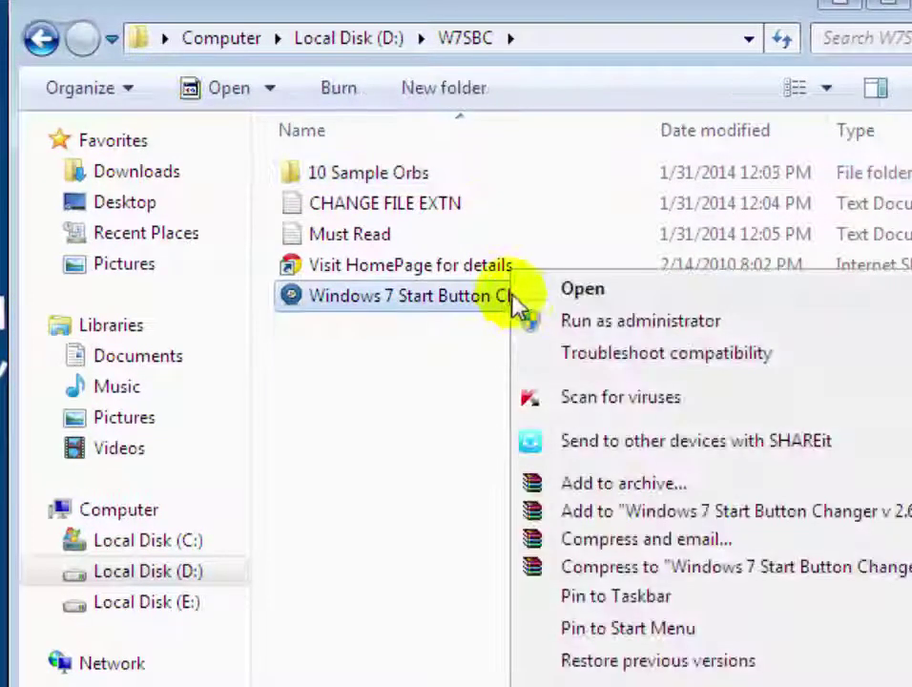
pyautogui.click(573, 328)
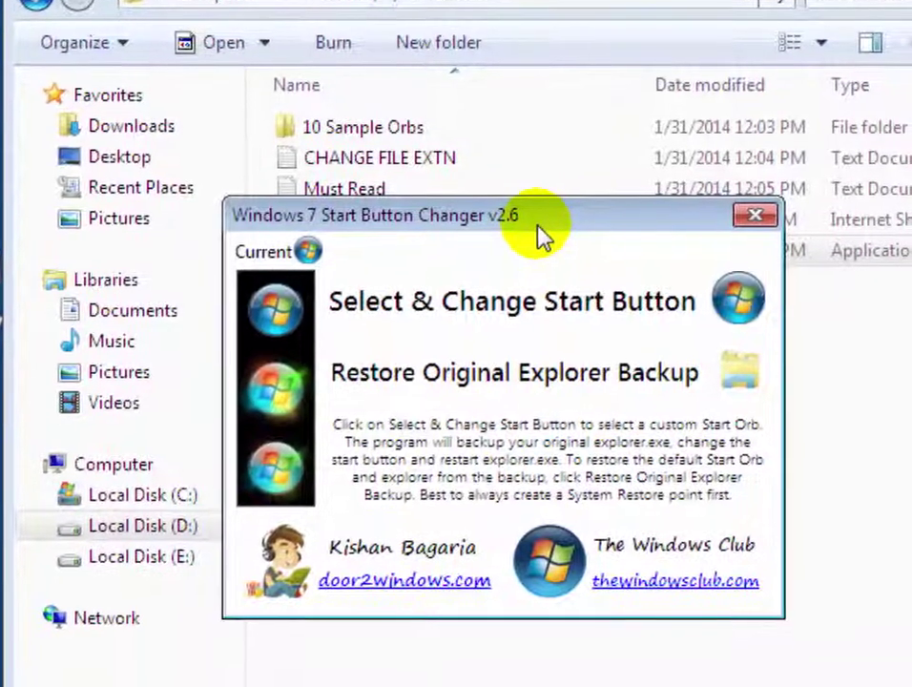
pyautogui.moveTo(546, 285); pyautogui.dragTo(519, 285)
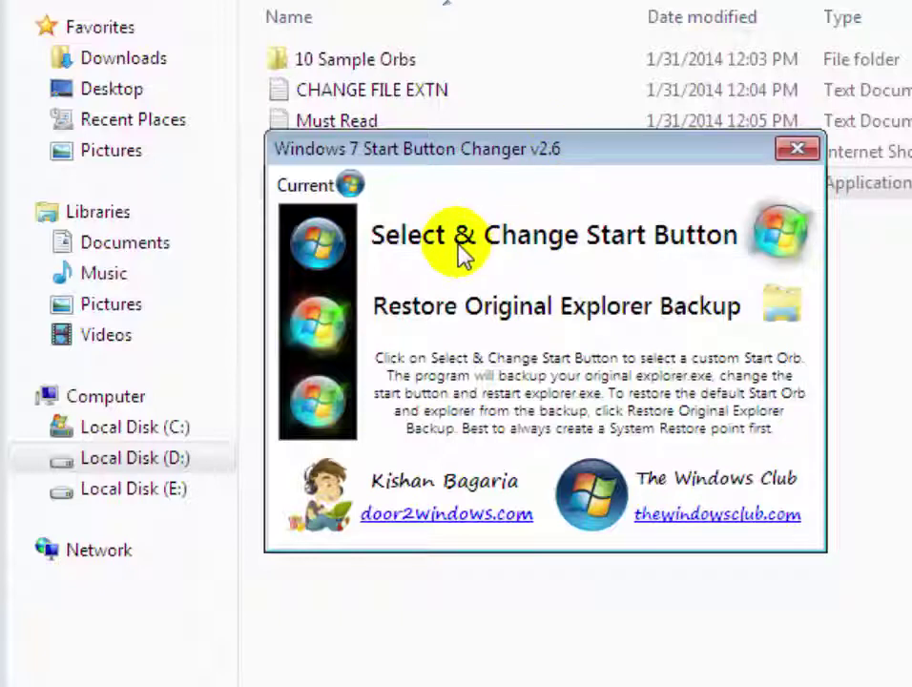
# - Start selecting a new start orb bitmap and browse to the 10 Sample Orbs folder inside W7SBC on Local Disk (D:)
pyautogui.click(590, 241)
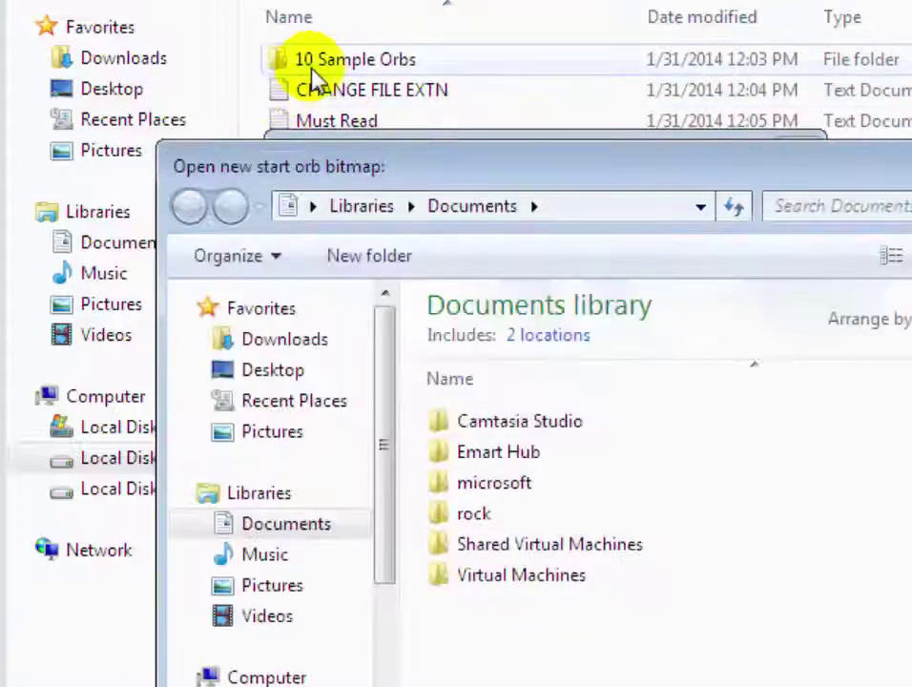
pyautogui.moveTo(527, 179); pyautogui.dragTo(539, 105)
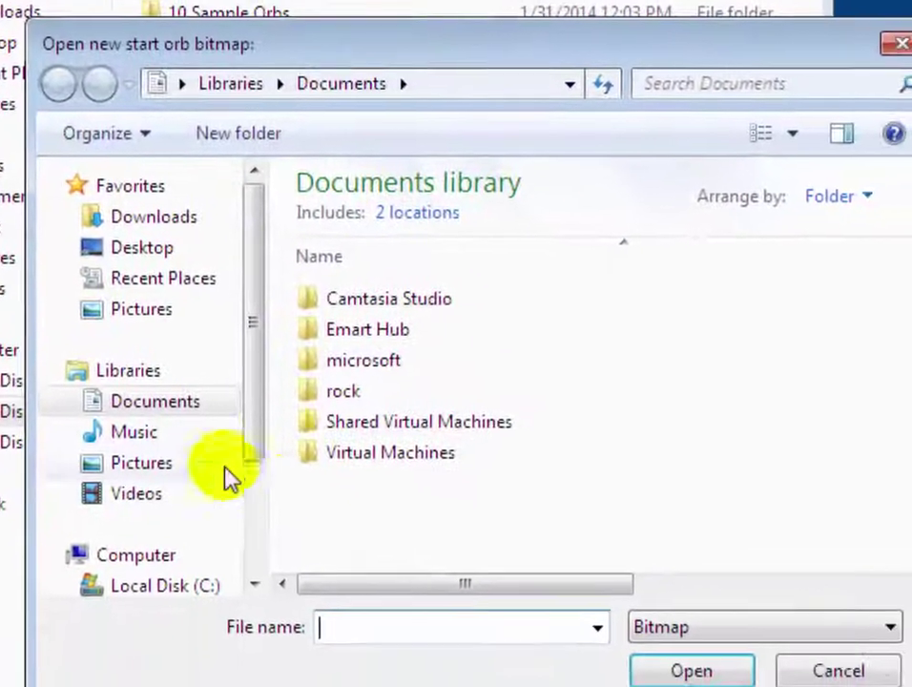
pyautogui.scroll(-1, 263, 462)
pyautogui.click(221, 509)
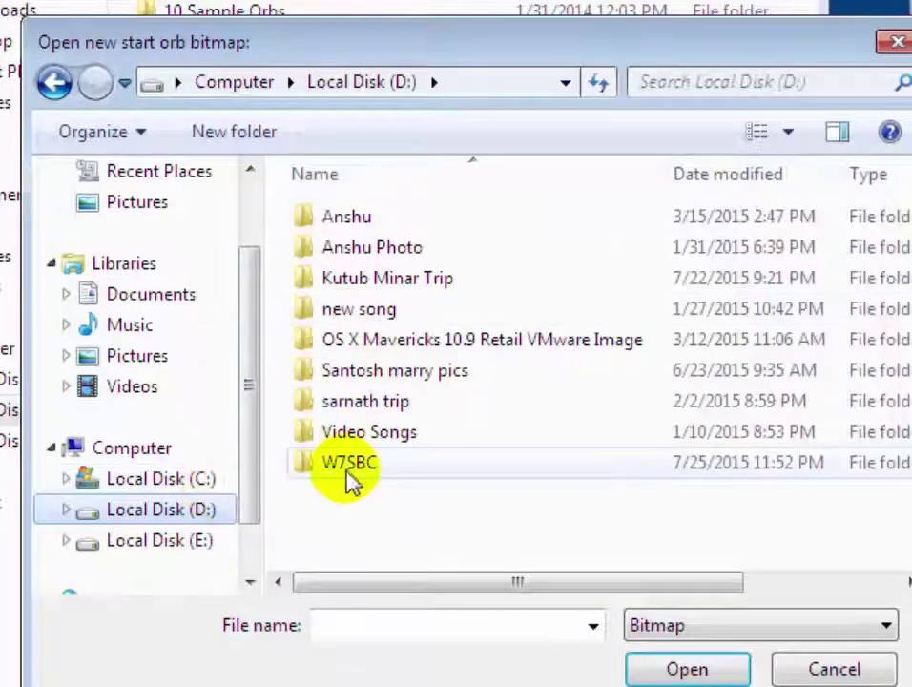
pyautogui.doubleClick(365, 472)
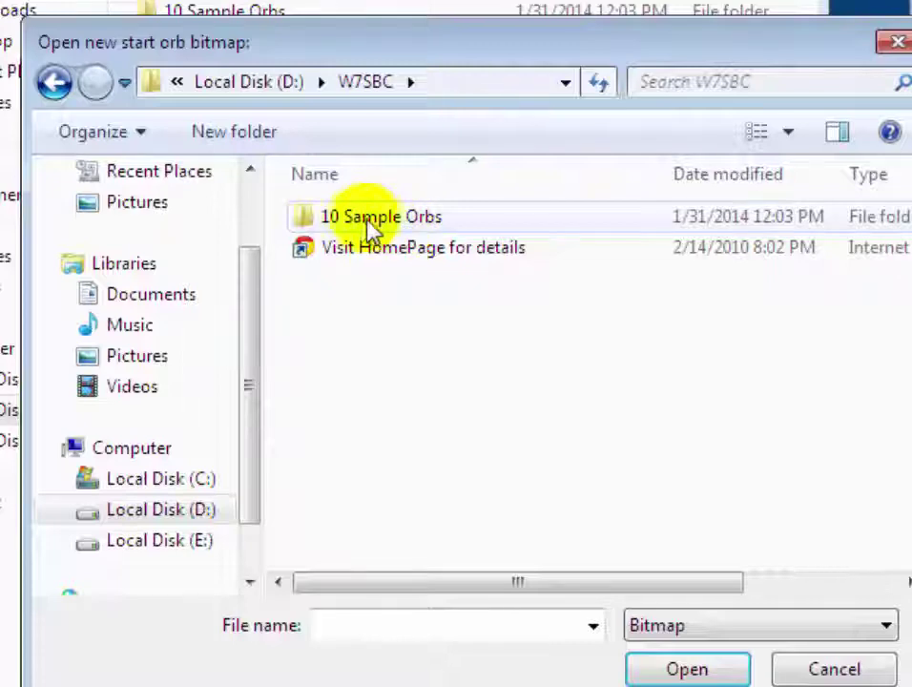
pyautogui.doubleClick(446, 227)
# - Choose the Start Orb (4) bitmap from the sample orbs and apply it as the new start button
pyautogui.scroll(-2, 899, 306)
pyautogui.moveTo(902, 315); pyautogui.dragTo(895, 255)
pyautogui.click(359, 402)
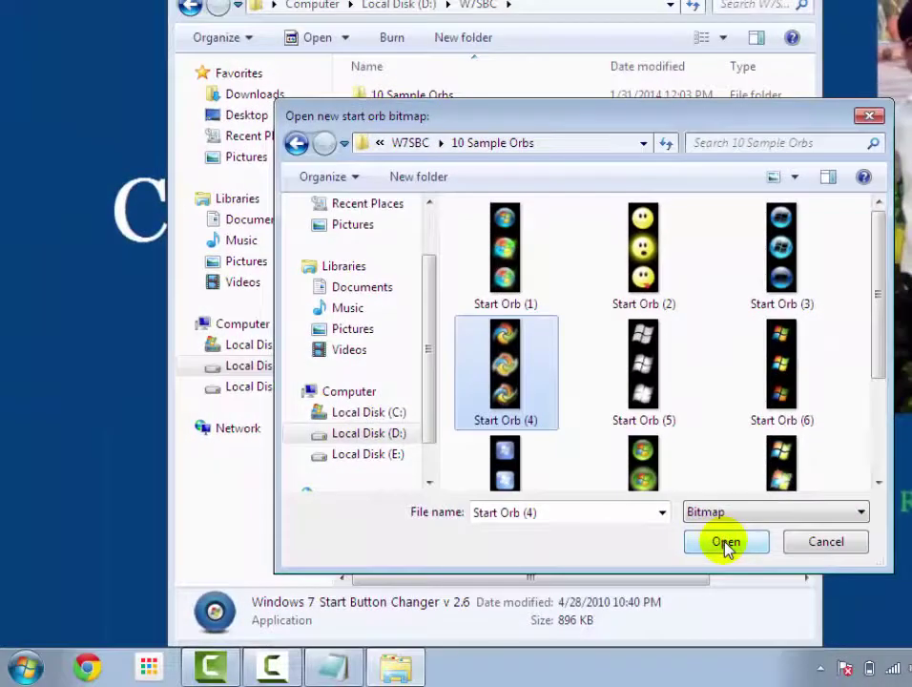
pyautogui.click(698, 630)
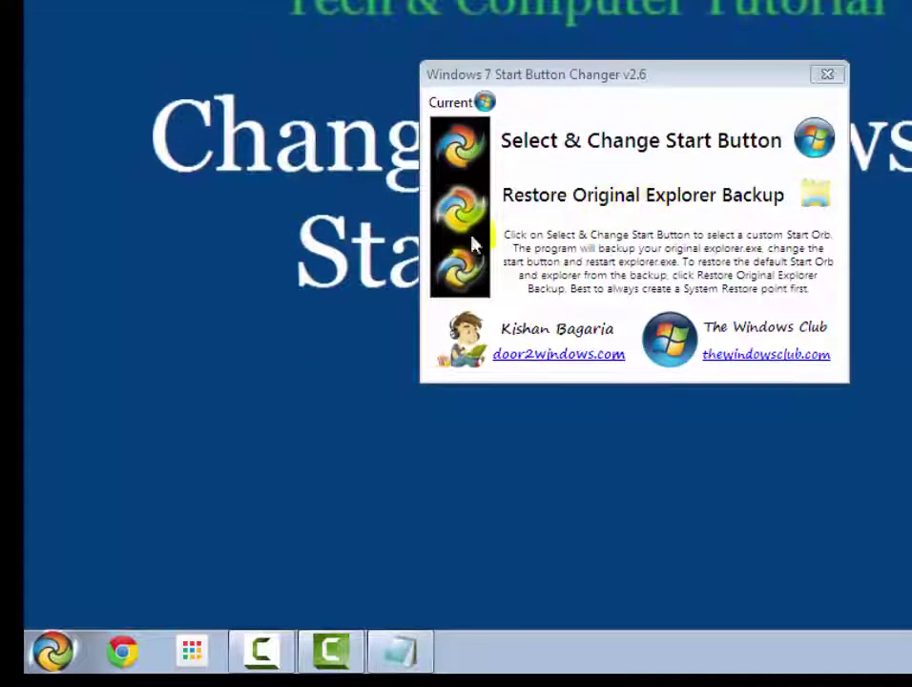
# - Restore the default start button from the original Explorer backup and close the Start Button Changer
pyautogui.click(640, 199)
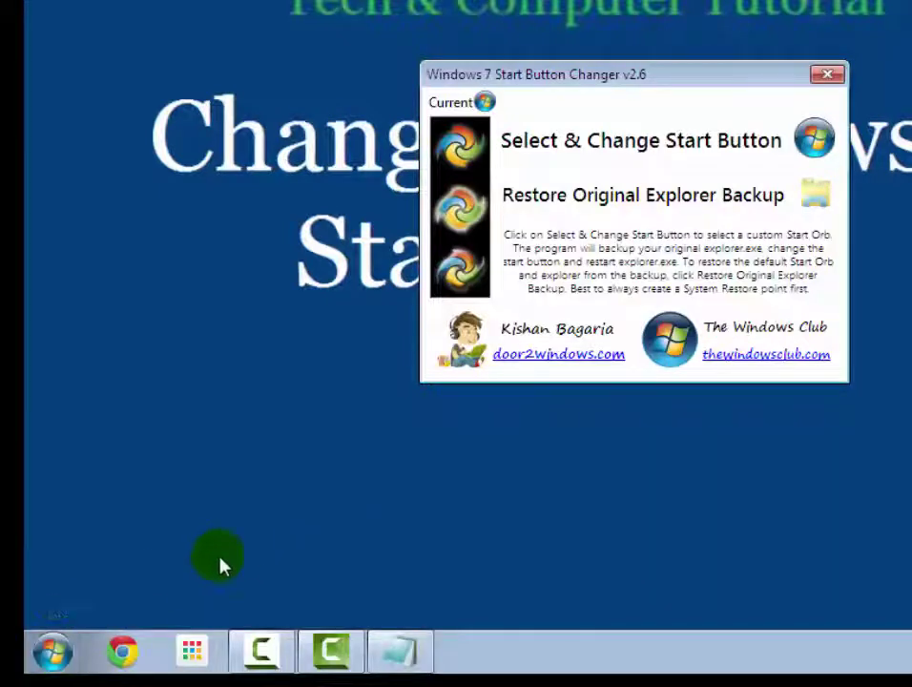
pyautogui.click(826, 75)
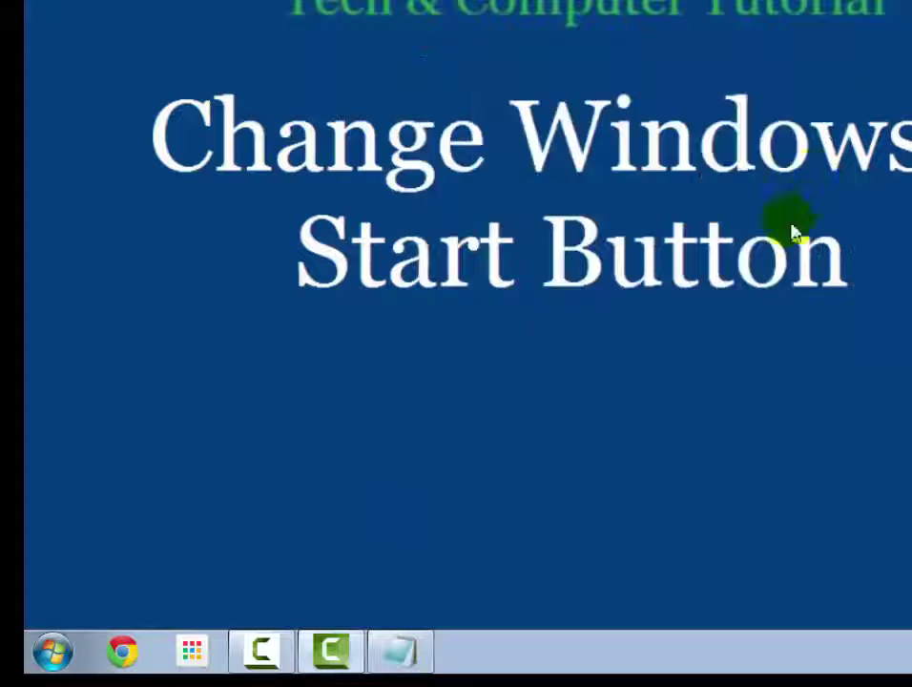